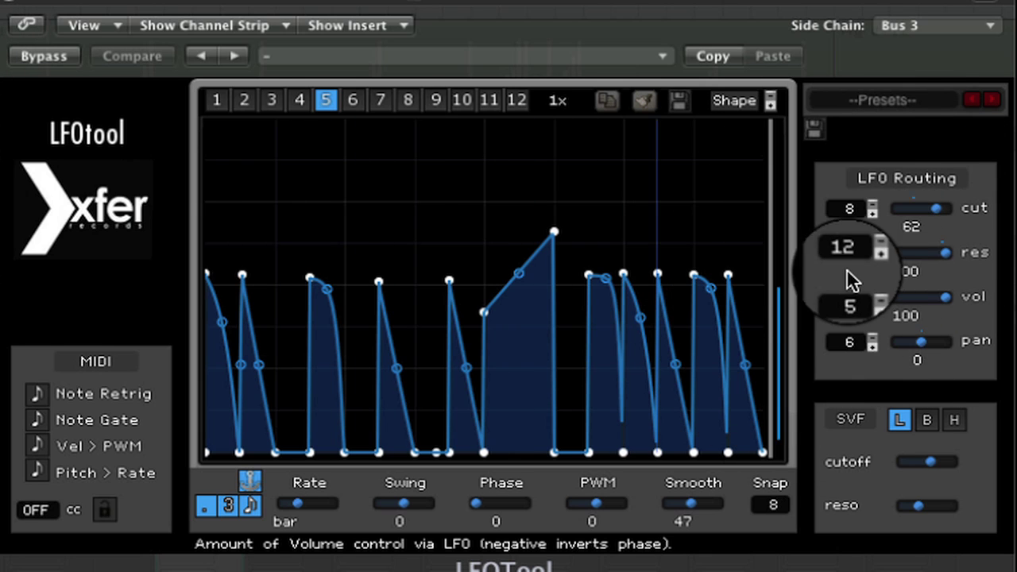
# Step through LFOTool graphs 6 and 7 to display graph 8
pyautogui.click(352, 99)
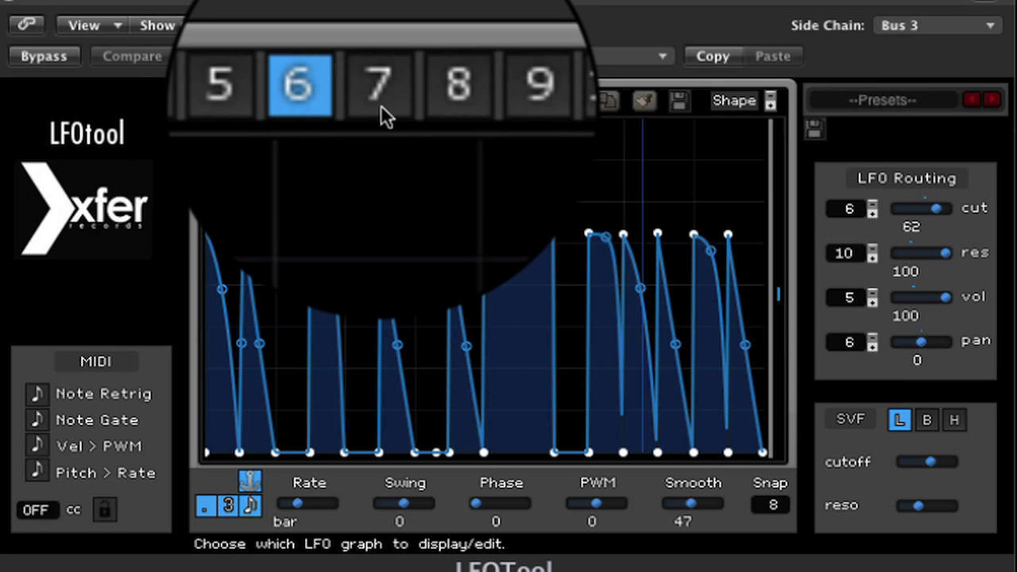
pyautogui.click(381, 104)
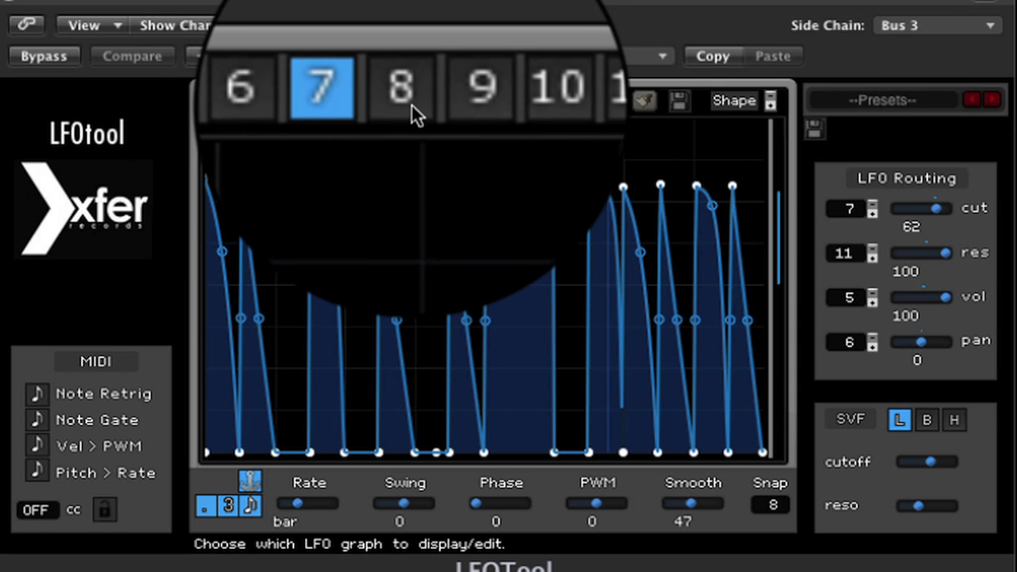
pyautogui.click(411, 103)
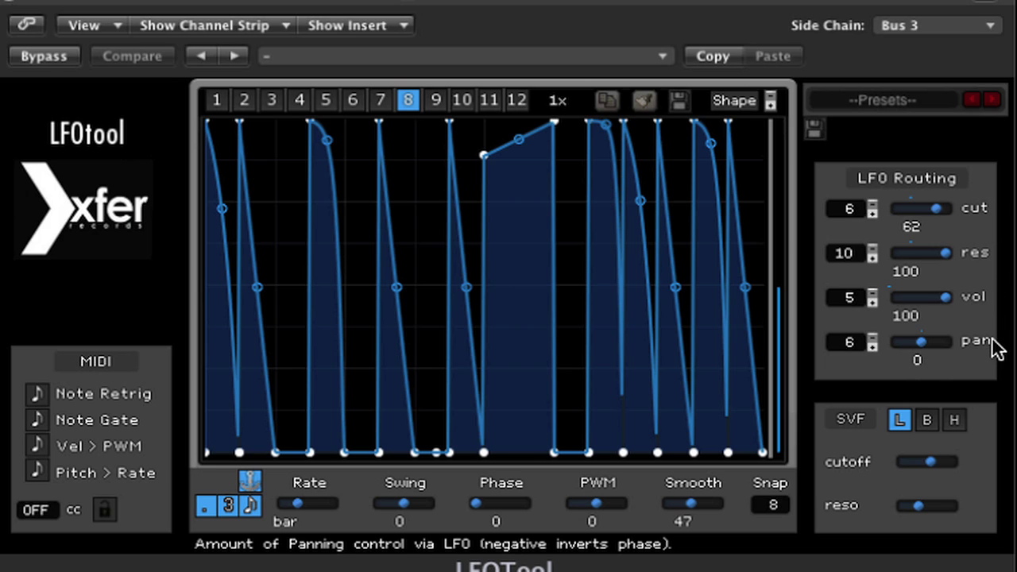
# Route cutoff and resonance to graph 5, volume to graph 3 and pan to graph 5
pyautogui.moveTo(848, 209); pyautogui.dragTo(853, 232)
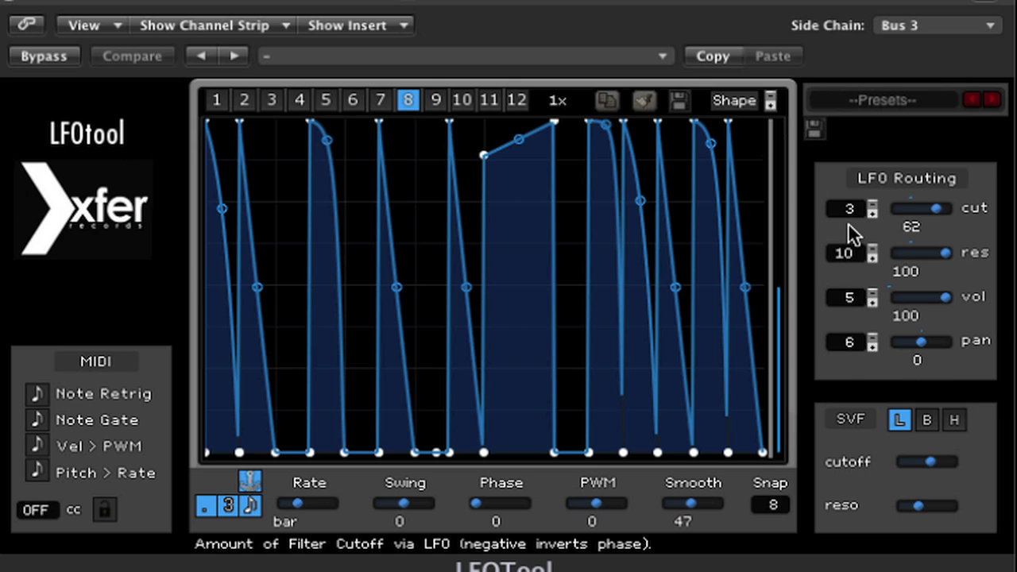
pyautogui.scroll(1, 847, 222)
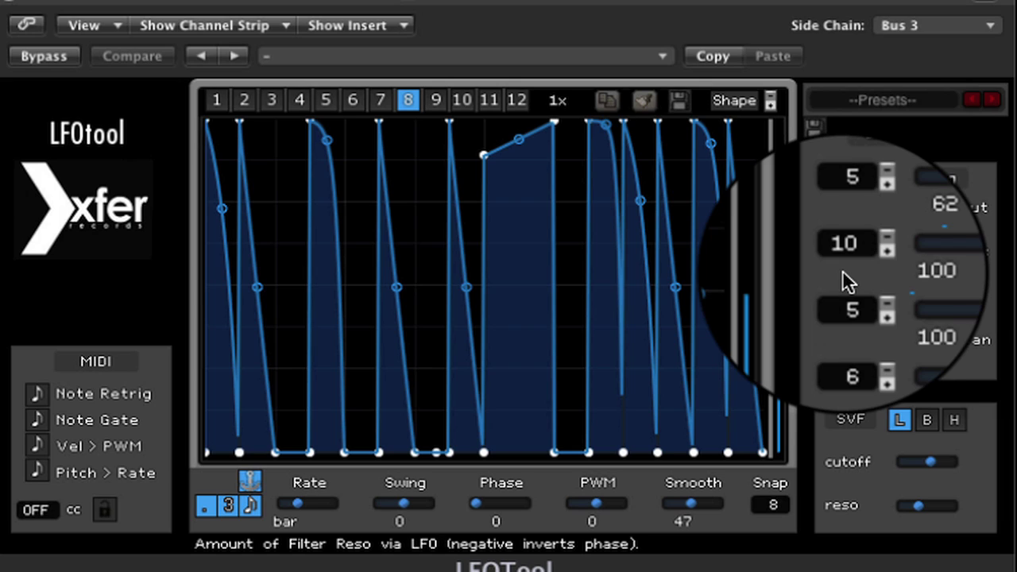
pyautogui.scroll(5, 843, 271)
pyautogui.scroll(-4, 853, 298)
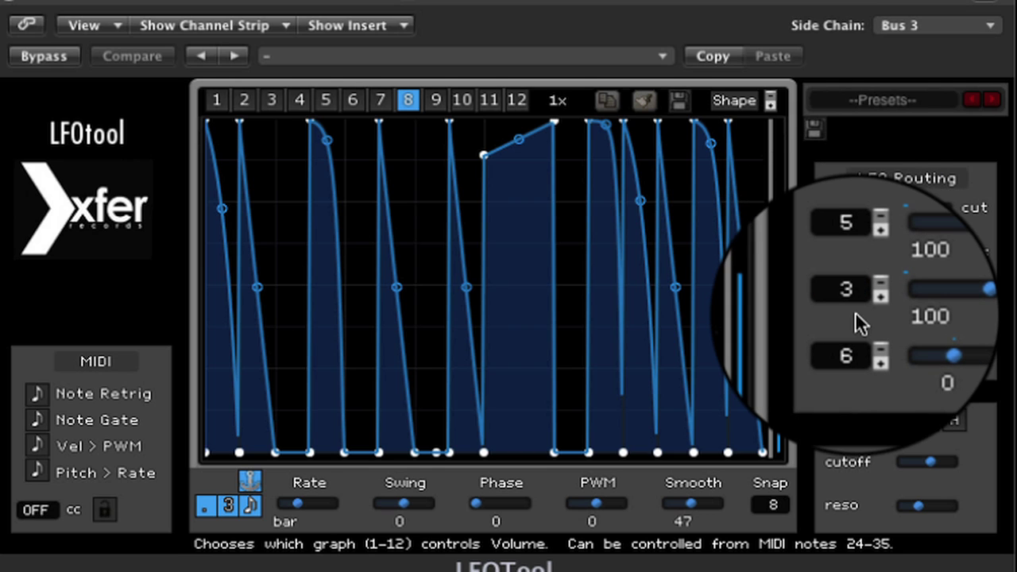
pyautogui.scroll(8, 847, 365)
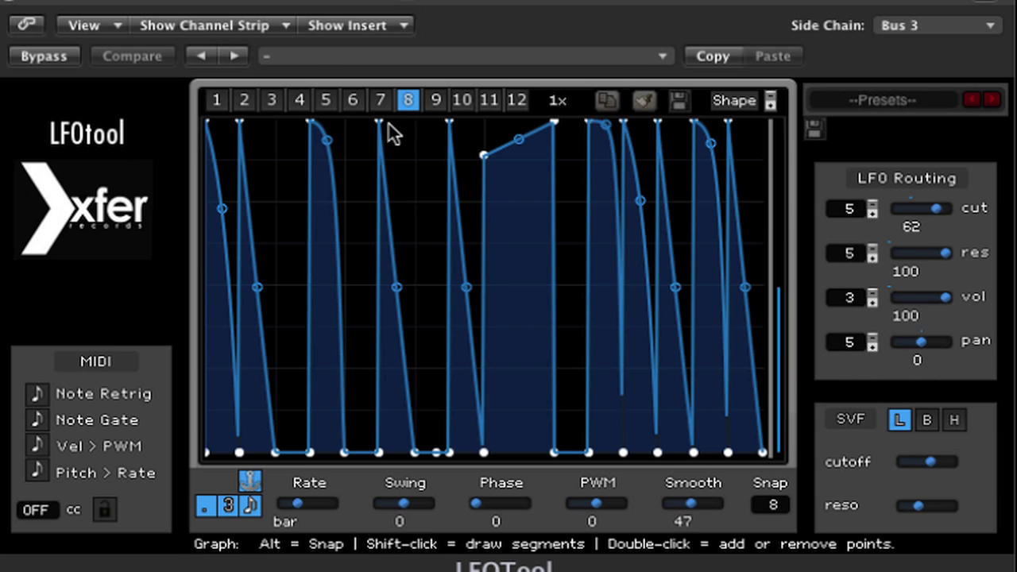
# Step through LFO graphs 5, 6, 7 and 8
pyautogui.click(324, 99)
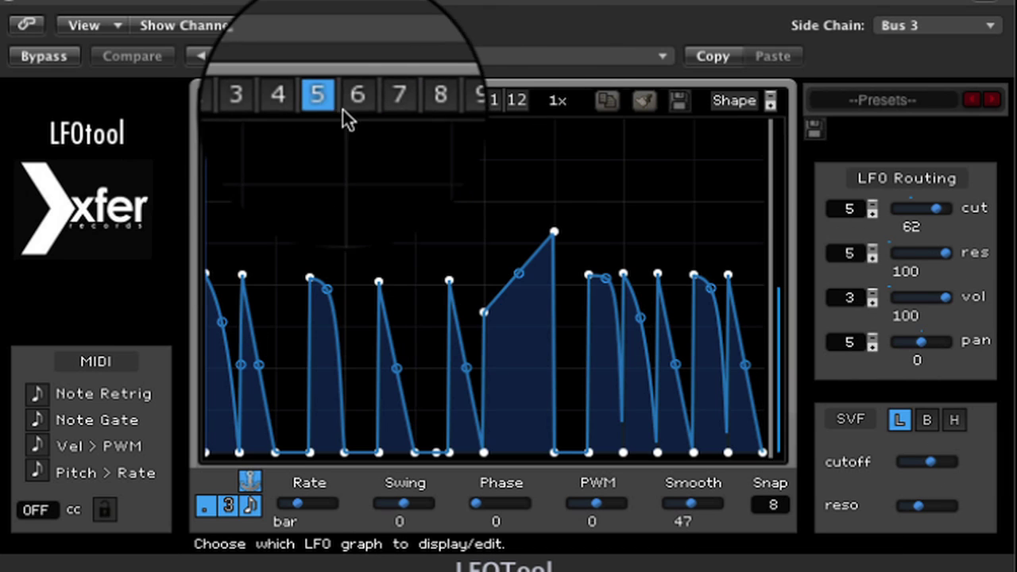
pyautogui.click(355, 100)
pyautogui.click(382, 100)
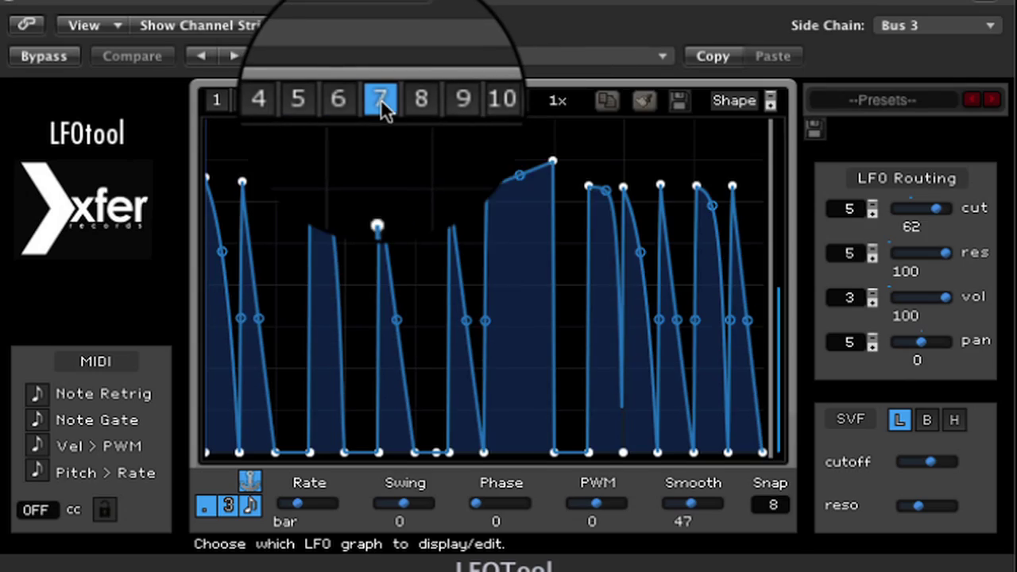
pyautogui.click(411, 101)
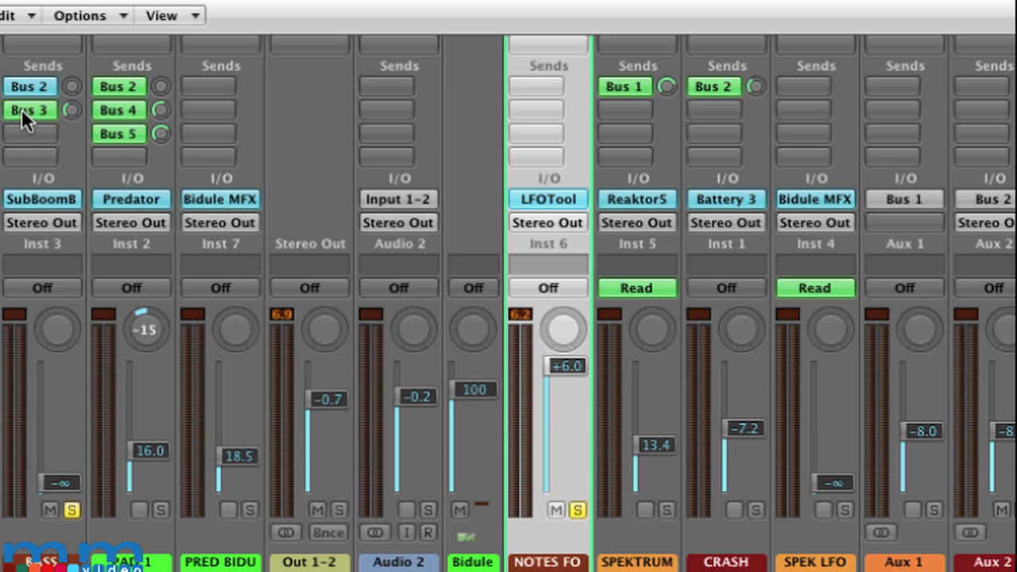
# Confirm the bass sends to Bus 3 and the BASS LFO aux has No Output
pyautogui.click(38, 222)
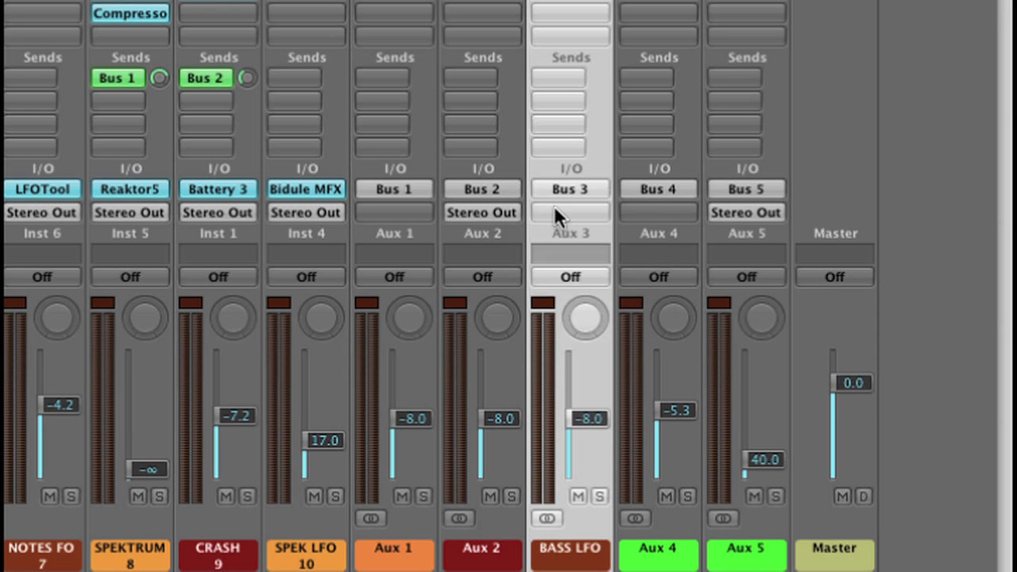
pyautogui.click(554, 207)
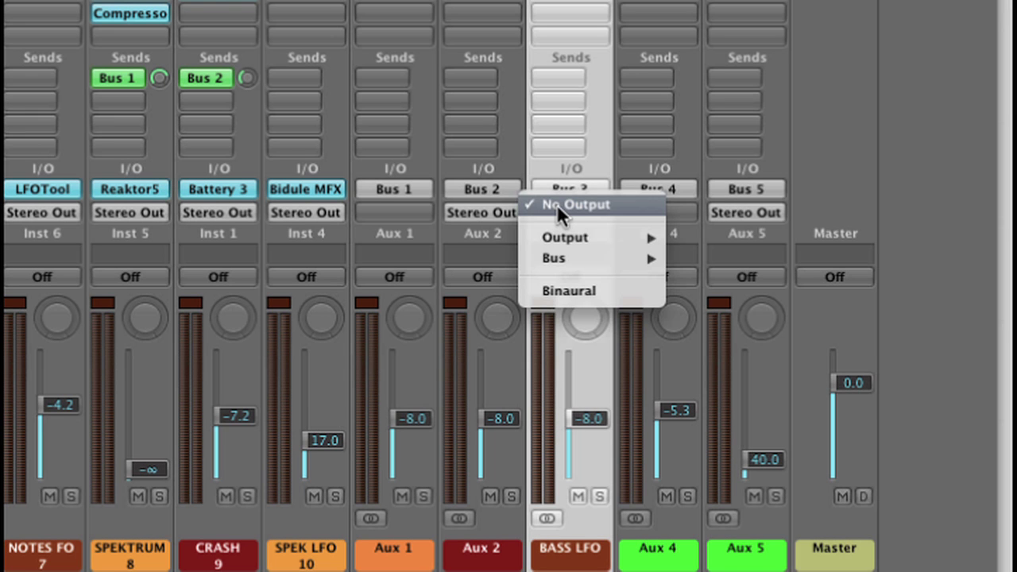
pyautogui.moveTo(608, 236)
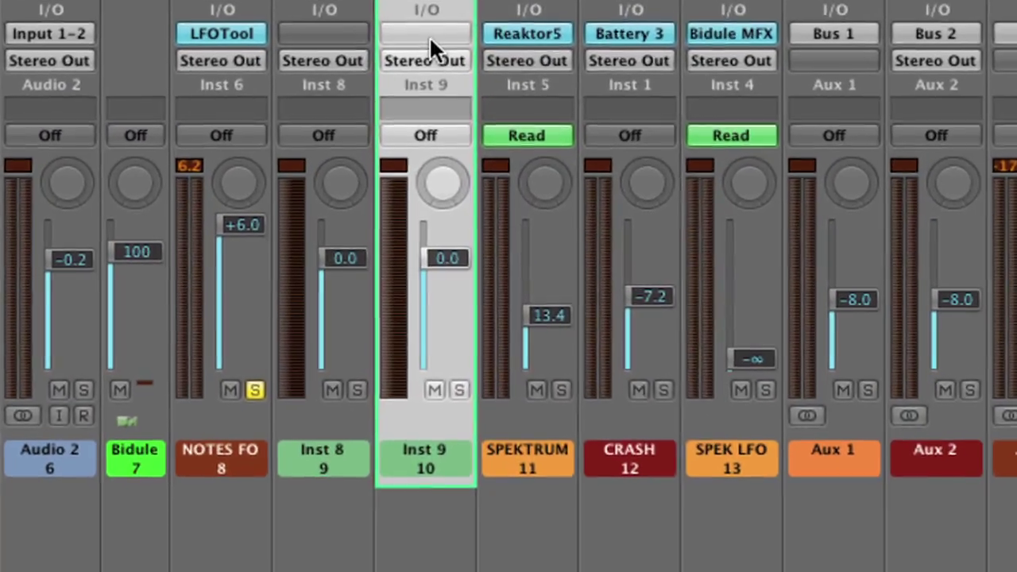
# Load Xfer LFOTool (Stereo) from AU MIDI-controlled Effects on the Inst 9 channel
pyautogui.click(456, 117)
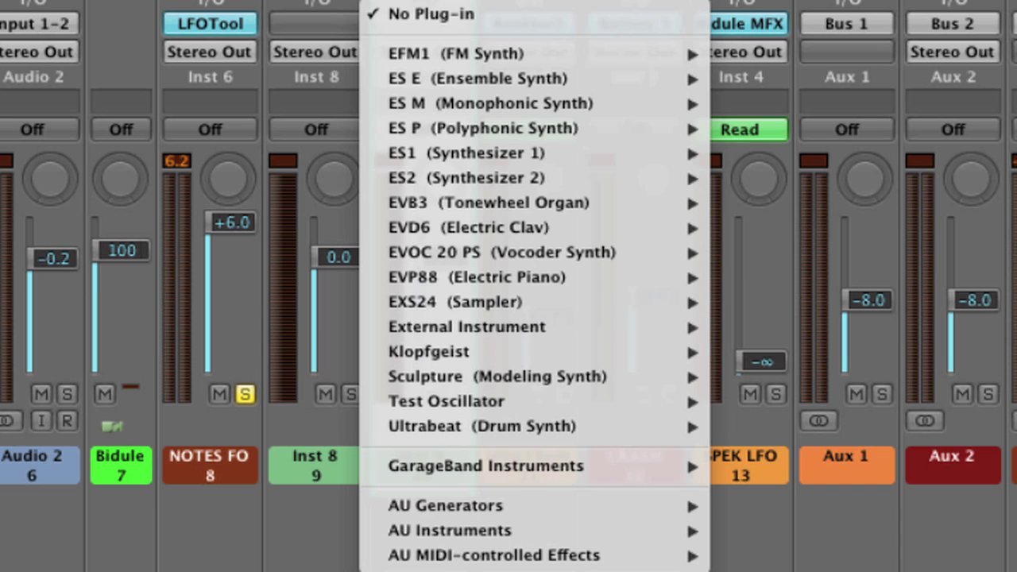
pyautogui.moveTo(534, 553)
pyautogui.moveTo(935, 571)
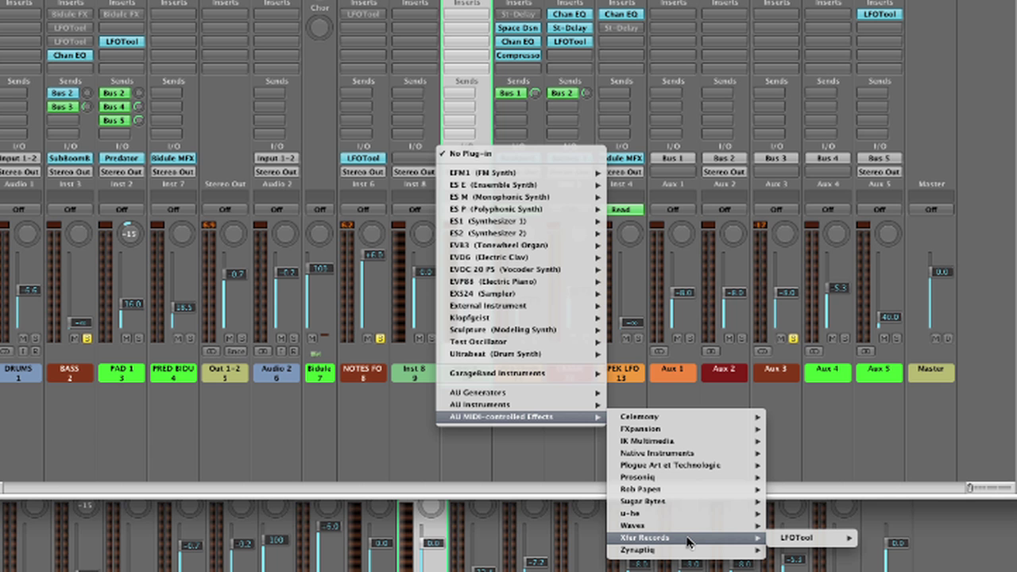
pyautogui.moveTo(1016, 571)
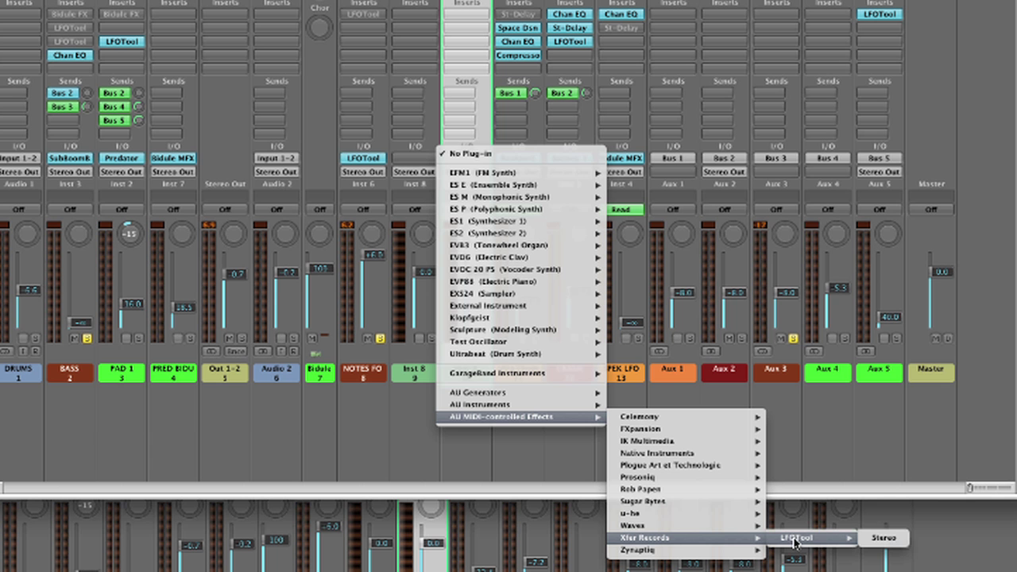
pyautogui.click(883, 538)
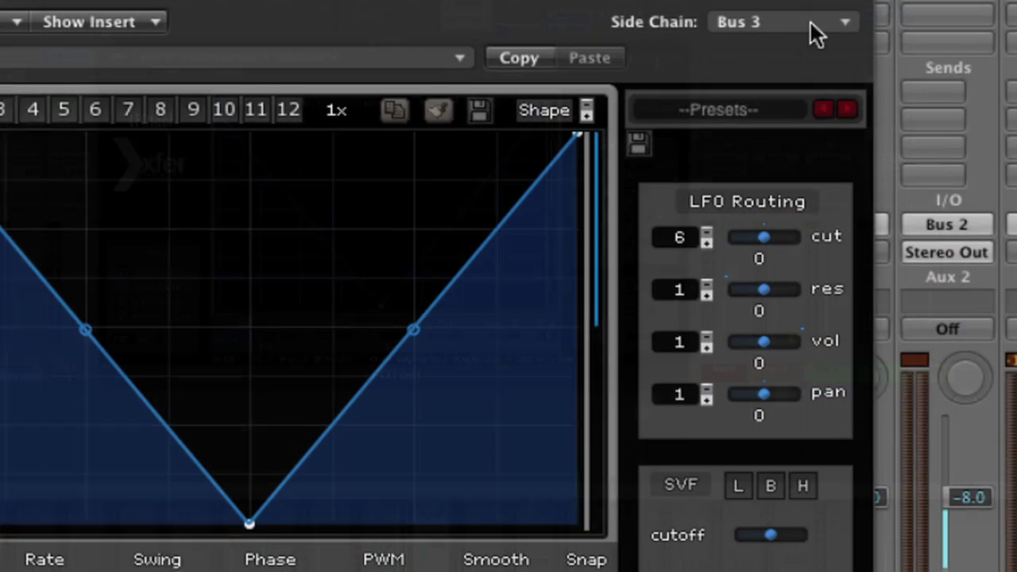
# Open LFOTool's Side Chain source menu to pick Bus 6
pyautogui.click(659, 62)
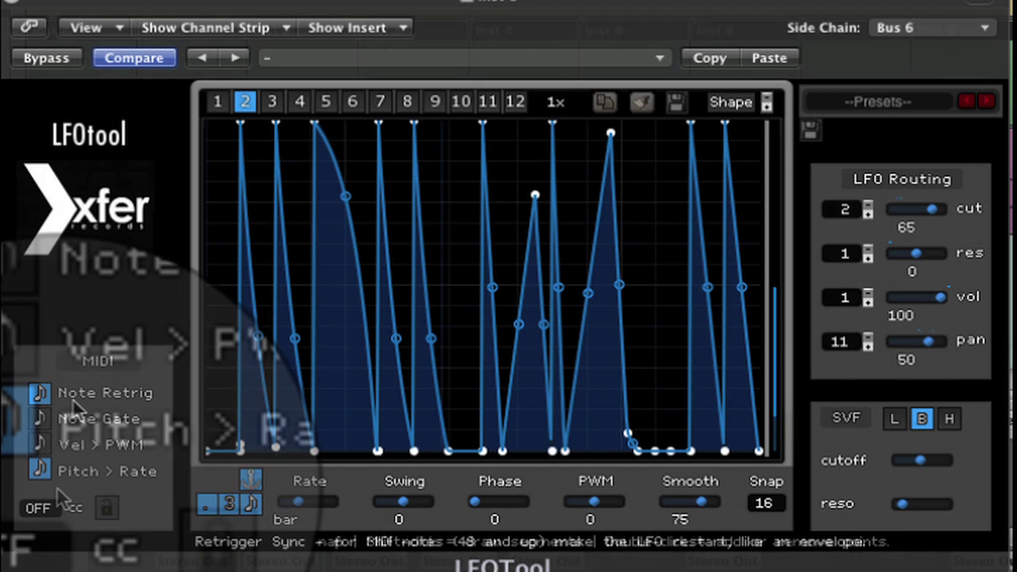
# Change the LFO Rate from a full bar to 1/4
pyautogui.moveTo(286, 516); pyautogui.dragTo(295, 545)
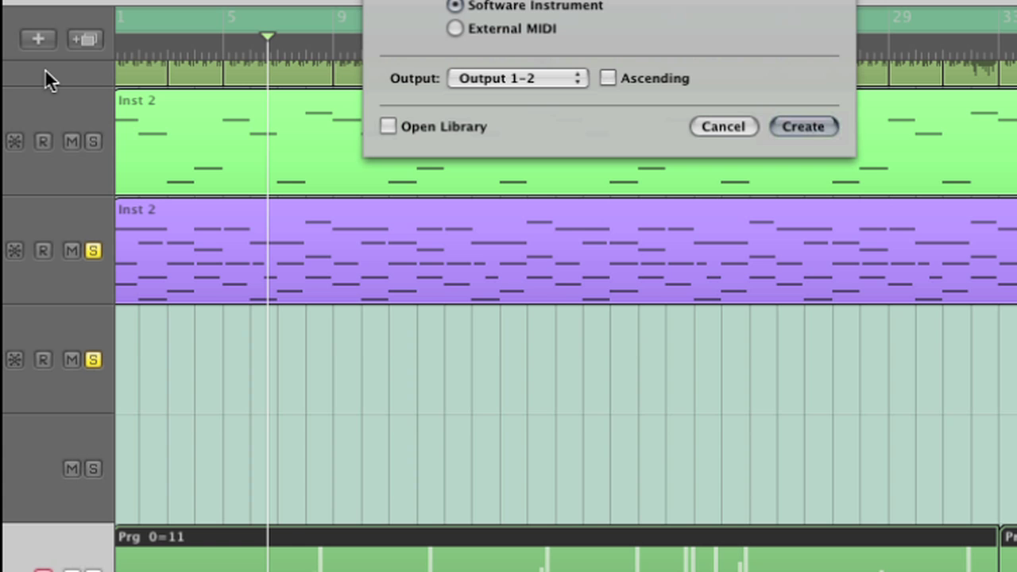
# Create the software instrument track and load Plogue Bidule MFX as its MIDI-controlled effect
pyautogui.click(804, 127)
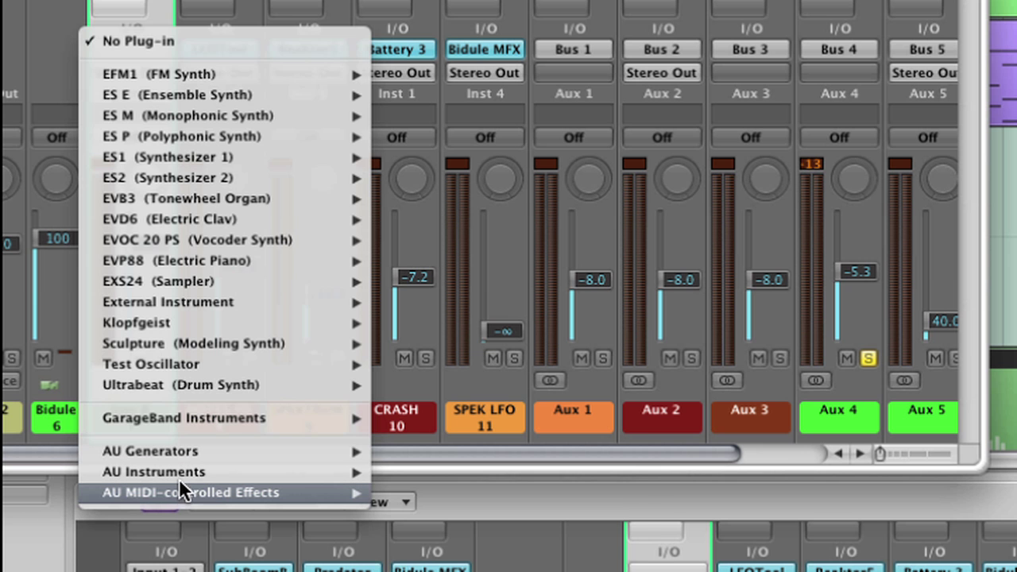
pyautogui.moveTo(219, 493)
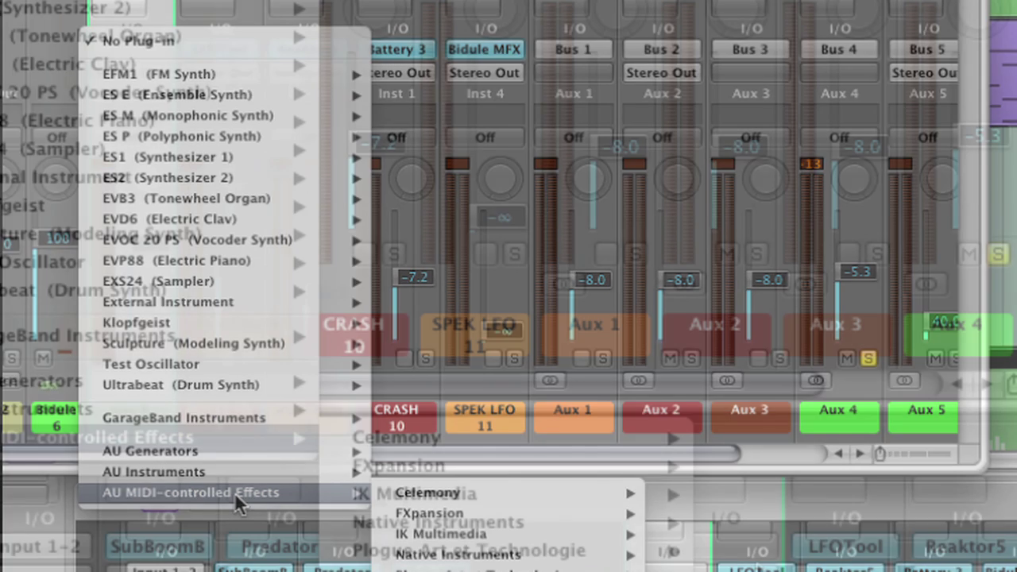
pyautogui.moveTo(594, 571)
pyautogui.moveTo(689, 571)
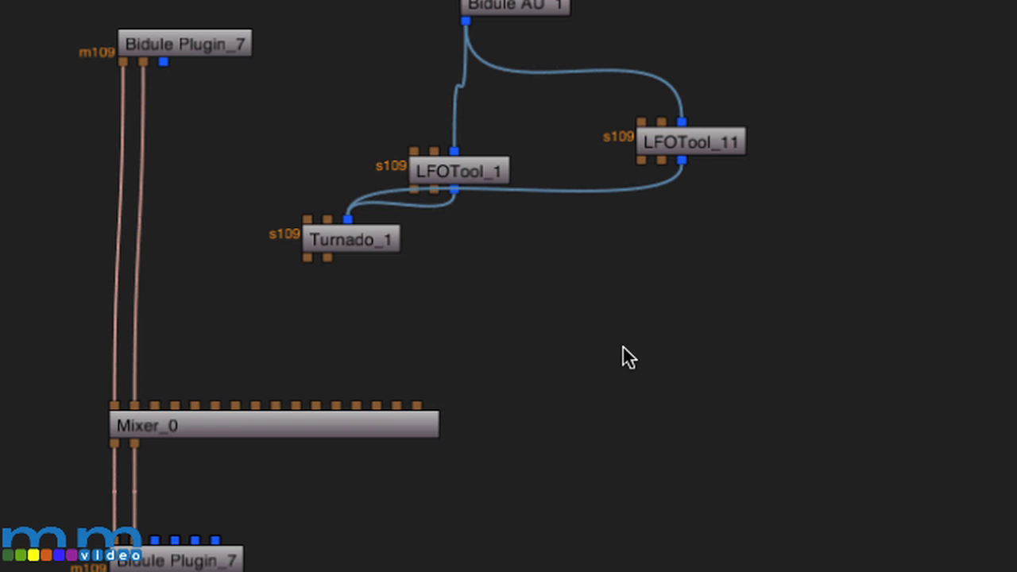
# Select the Turnado_1 node, then deselect it and select the LFOTool_1 node
pyautogui.click(345, 241)
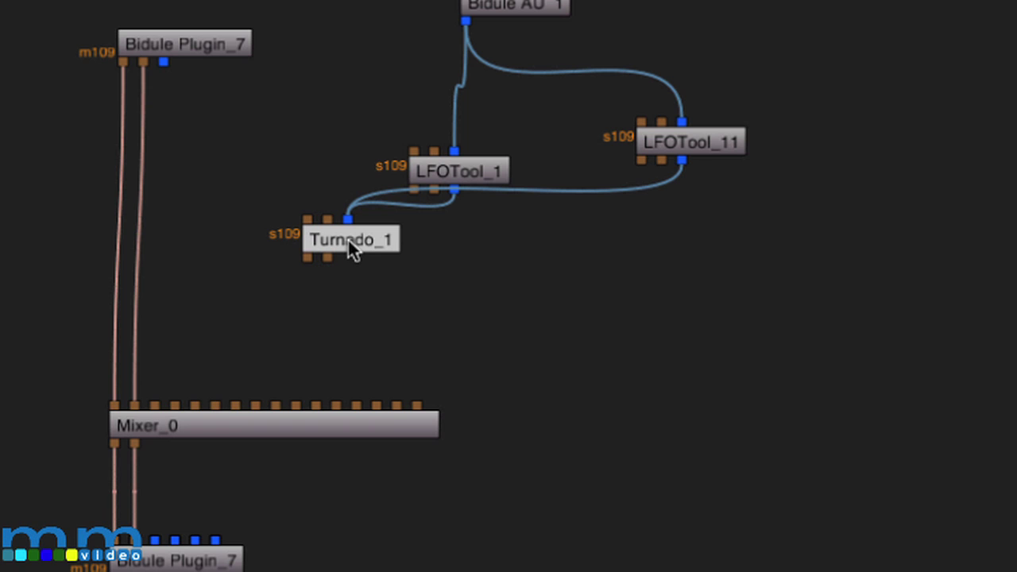
pyautogui.click(450, 185)
pyautogui.click(452, 168)
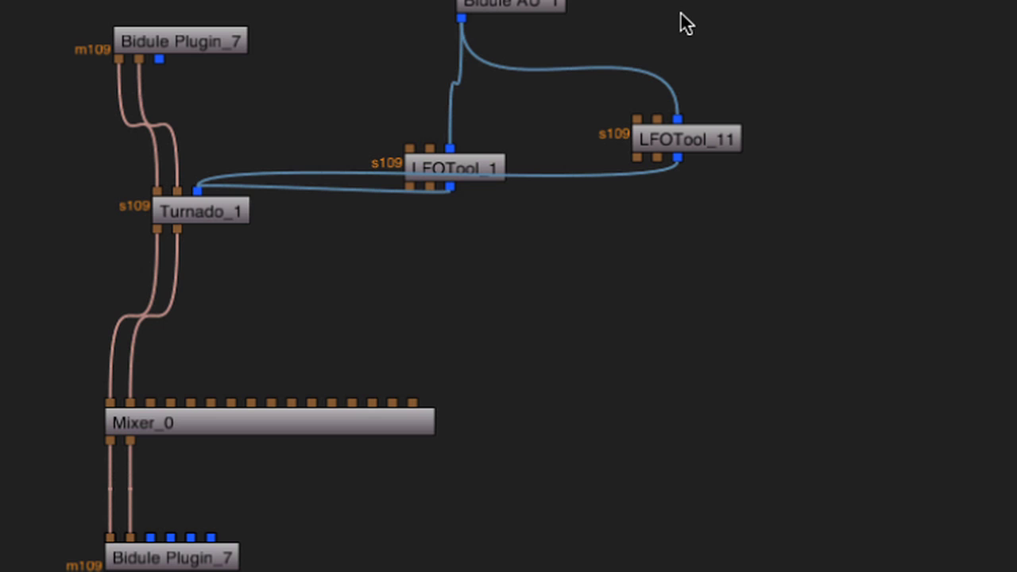
# Add a Bidule AU 1 module from MIDI Devices > Input to the patch
pyautogui.rightClick(501, 23)
pyautogui.moveTo(414, 306)
pyautogui.moveTo(662, 306)
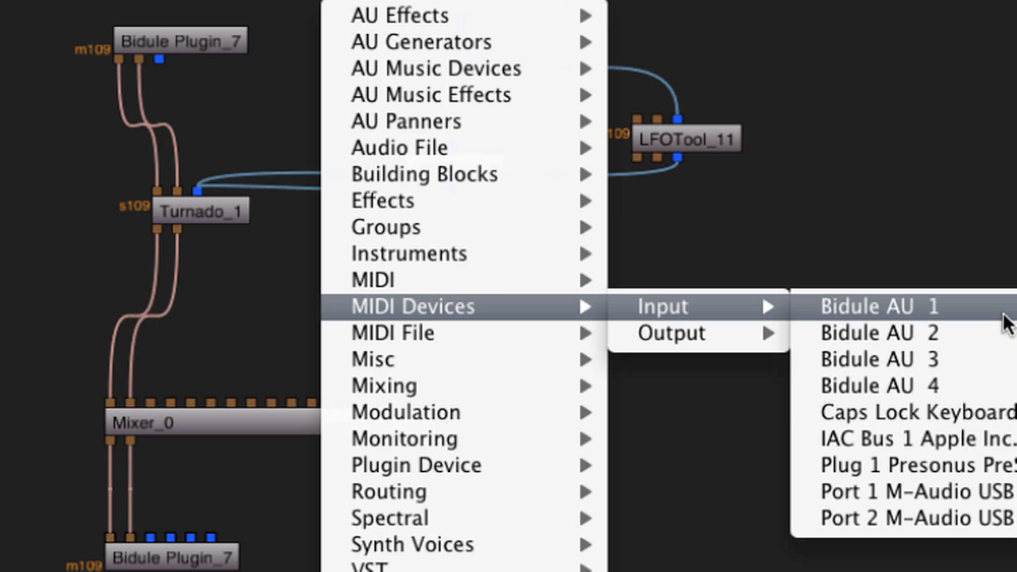
pyautogui.click(879, 306)
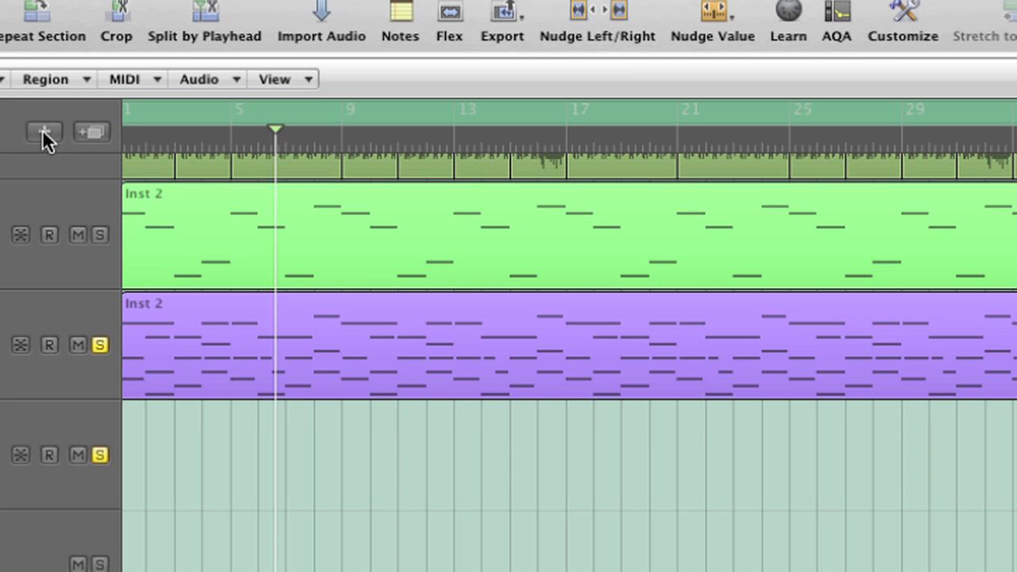
# Add a new track and select Bidule AU 1 as its MIDI destination in the Library
pyautogui.click(43, 131)
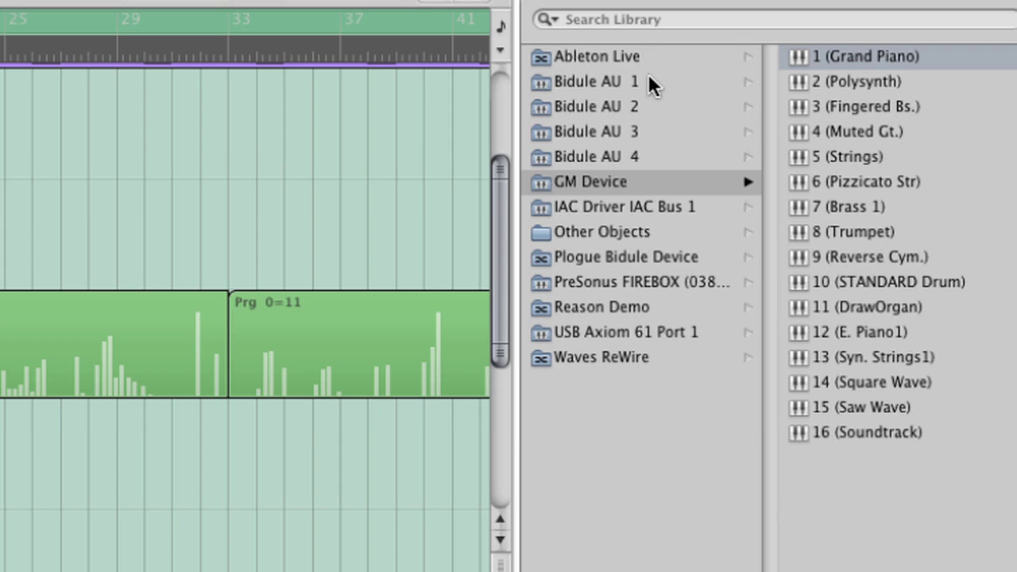
pyautogui.click(573, 82)
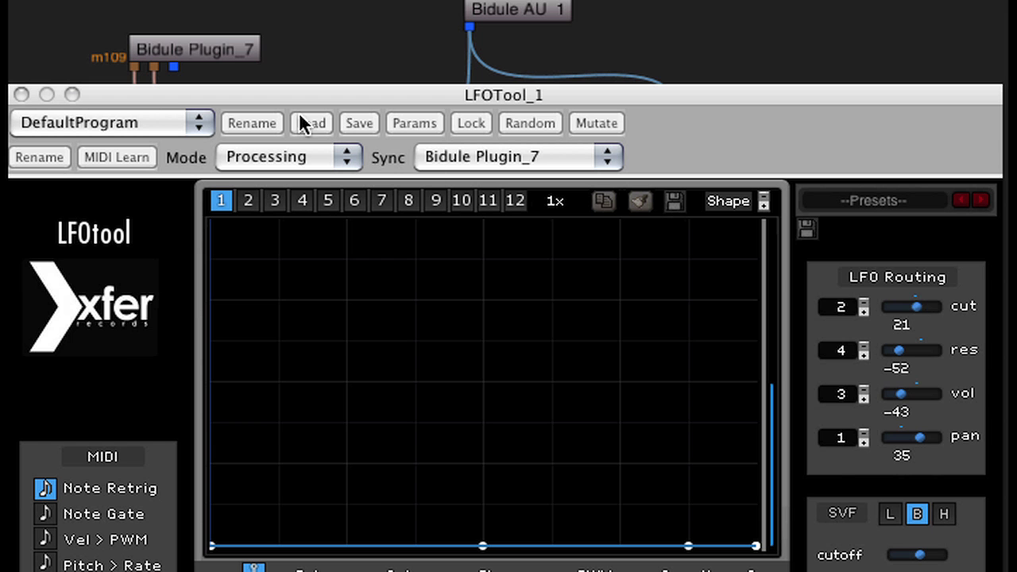
# Arm MIDI learn on LFOTool_1 and LFOTool_11, then nudge LFOTool_11's cutoff amount so it's learned
pyautogui.click(131, 154)
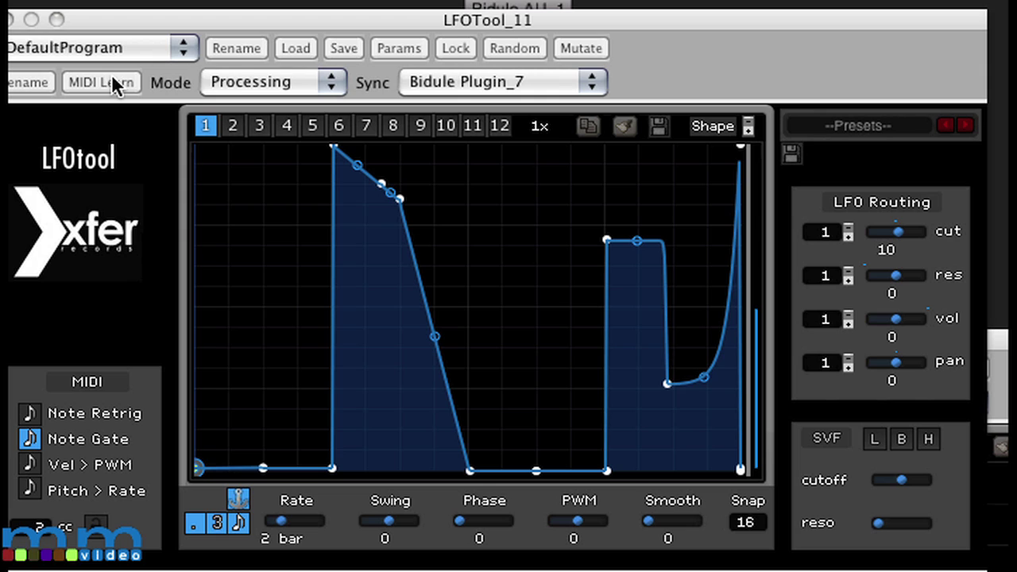
pyautogui.click(111, 82)
pyautogui.moveTo(897, 231)
pyautogui.mouseDown()
pyautogui.moveTo(926, 230)
pyautogui.moveTo(880, 231)
pyautogui.mouseUp()
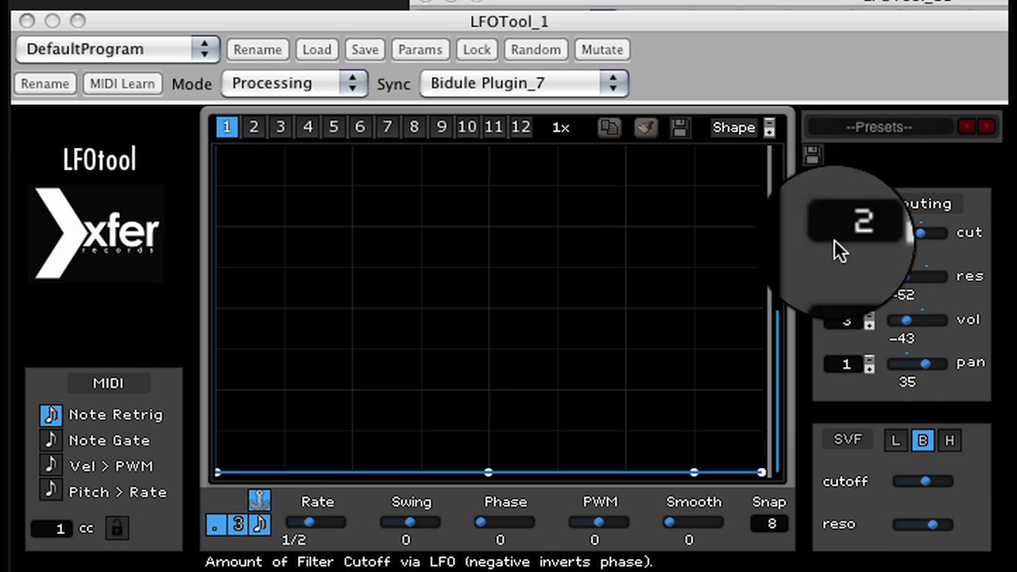
# Show LFOTool_1's graph 2, the LFO shape that drives filter cutoff
pyautogui.click(249, 131)
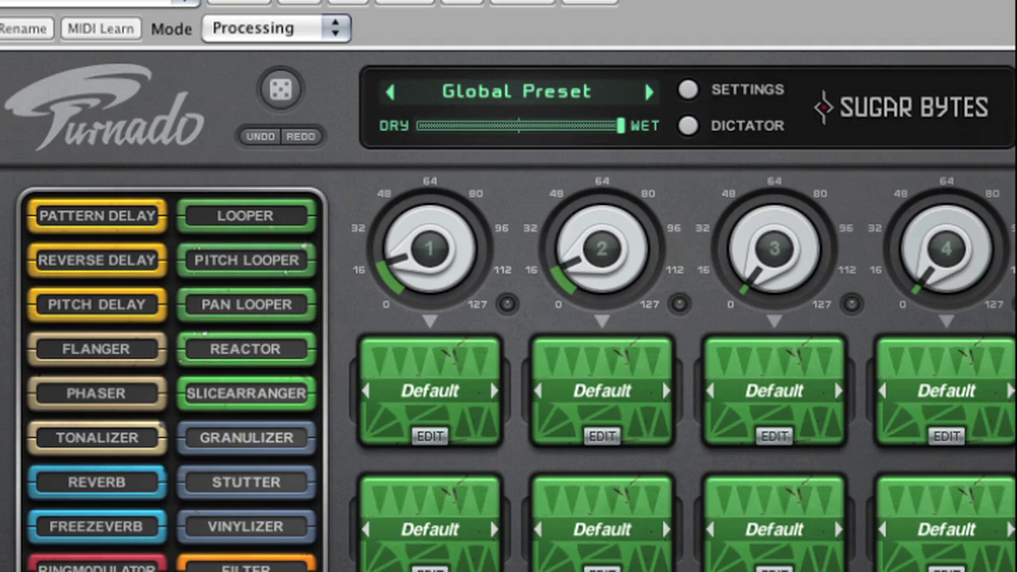
# Assign Turnado knob 1 to the incoming controller via MIDI learn, then toggle learn off and on
pyautogui.click(111, 27)
pyautogui.click(400, 236)
pyautogui.click(131, 29)
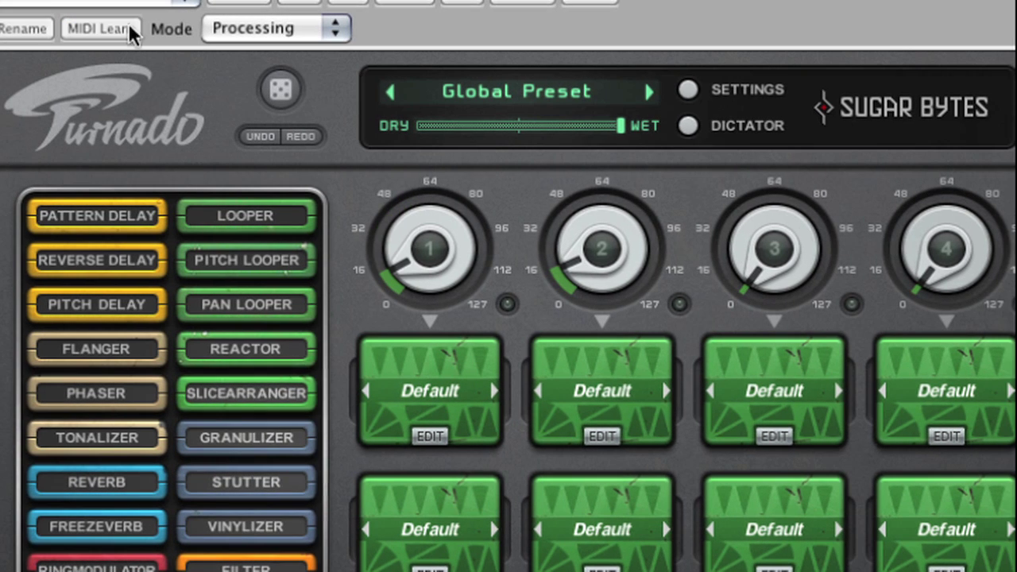
pyautogui.click(97, 28)
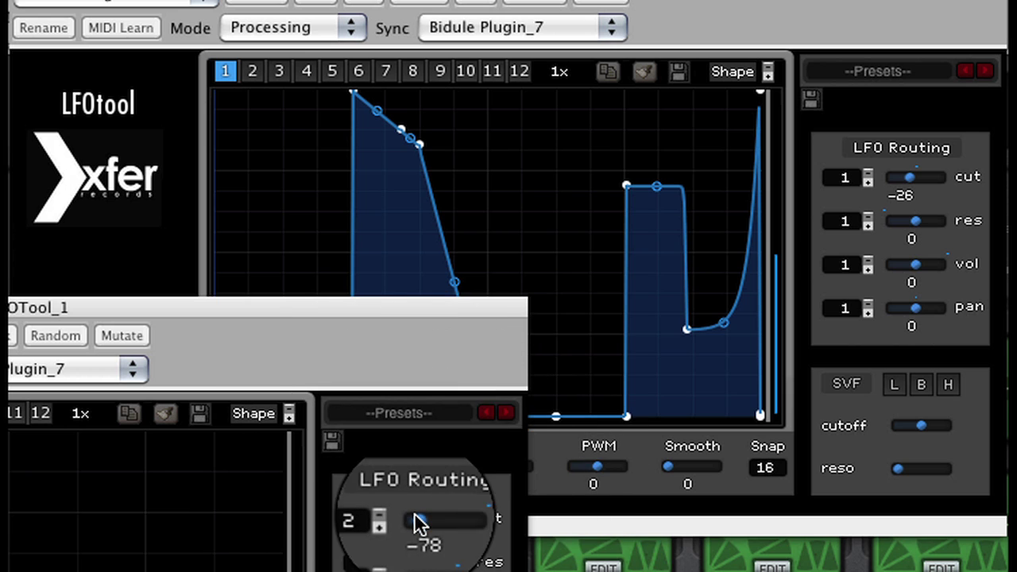
# Reduce LFOTool_1's cutoff amount from -78 to -35, bringing LFOTool_11's to -95
pyautogui.moveTo(438, 541)
pyautogui.mouseDown()
pyautogui.moveTo(447, 540)
pyautogui.moveTo(439, 531)
pyautogui.mouseUp()
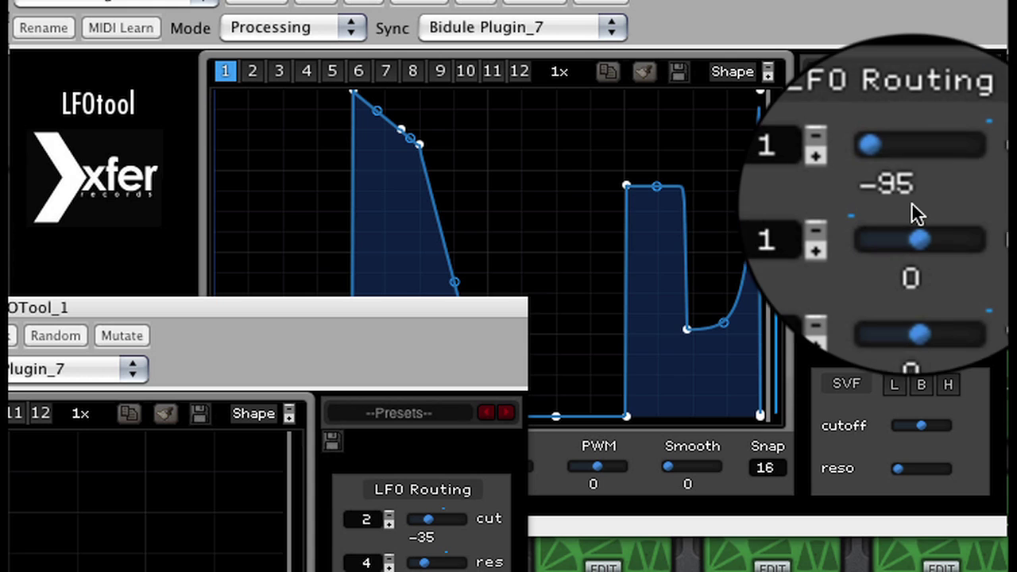